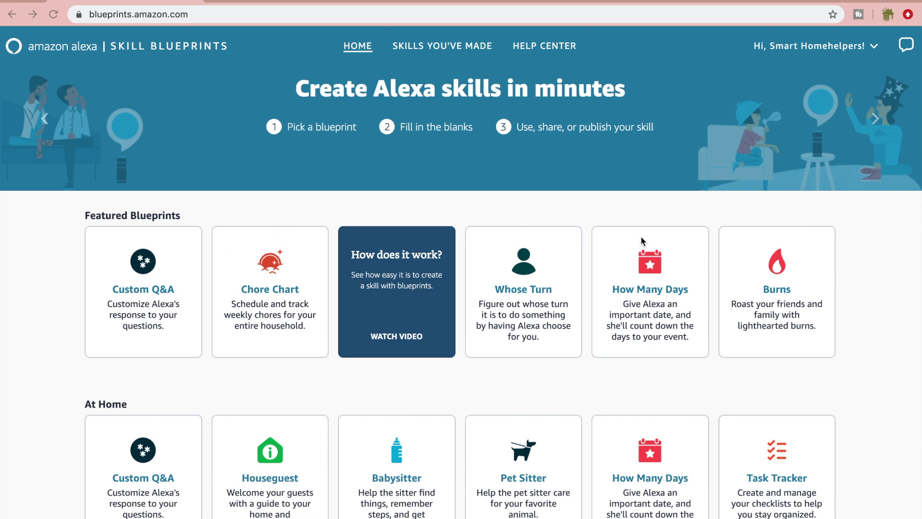
- Scroll the blueprint catalogue down to Storyteller and back up to Learning & Knowledge's Quiz
scroll(651, 241, "down", 3)
scroll(652, 243, "down", 4)
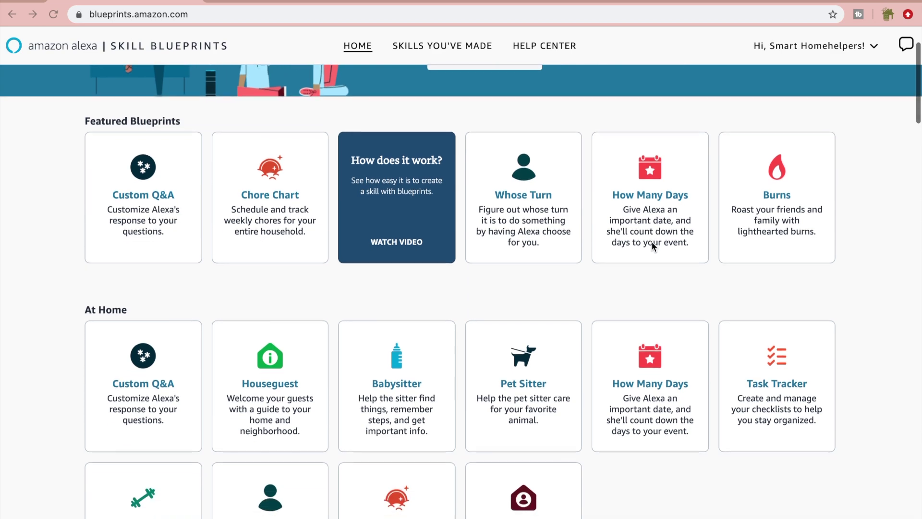
scroll(651, 241, "down", 4)
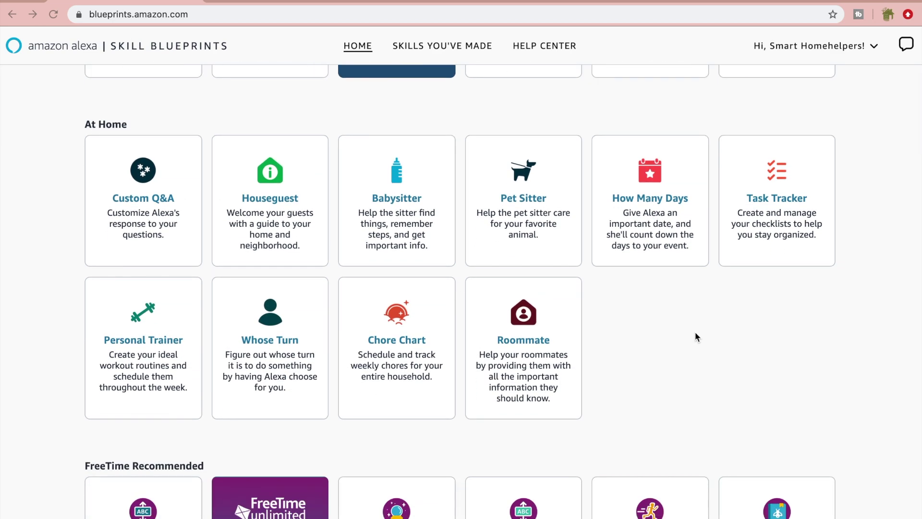
scroll(695, 335, "down", 18)
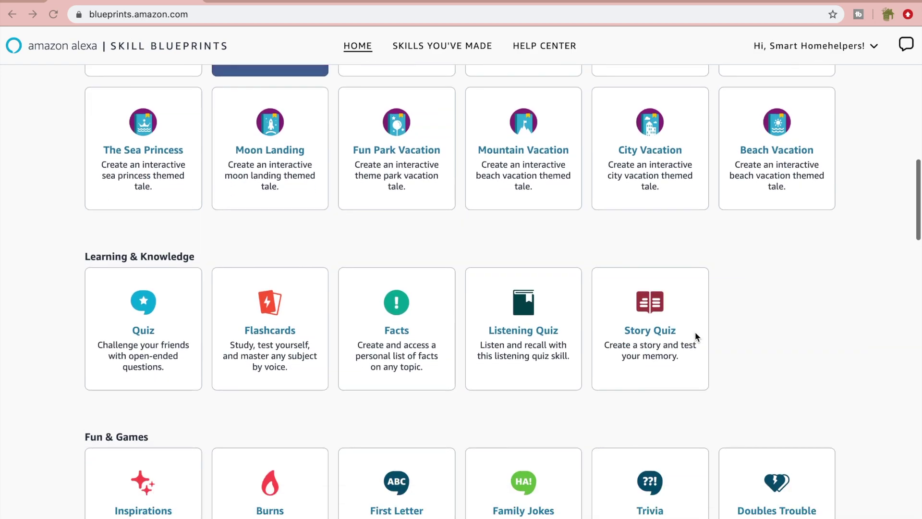
scroll(695, 336, "down", 3)
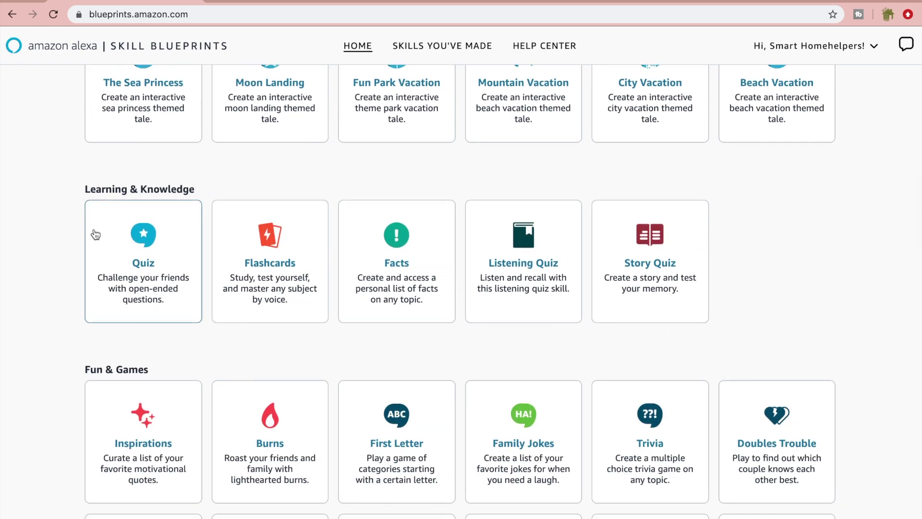
scroll(96, 234, "down", 8)
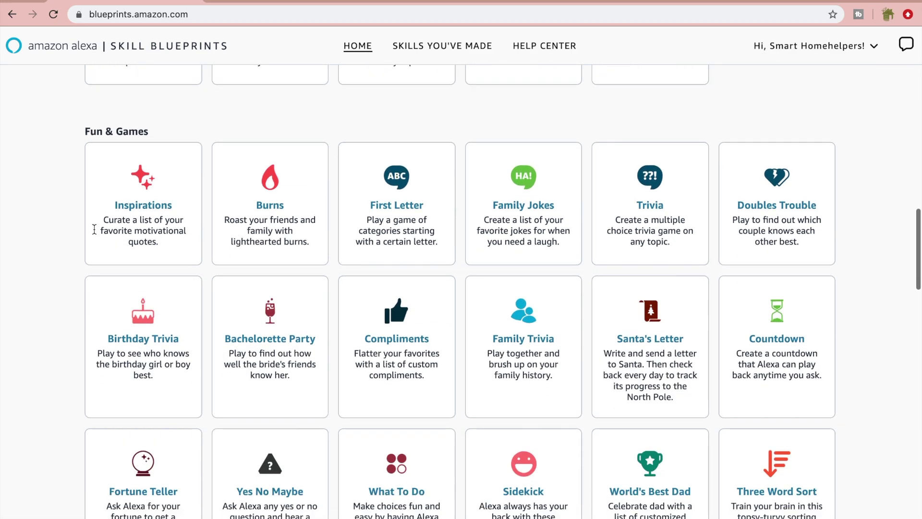
scroll(94, 229, "down", 5)
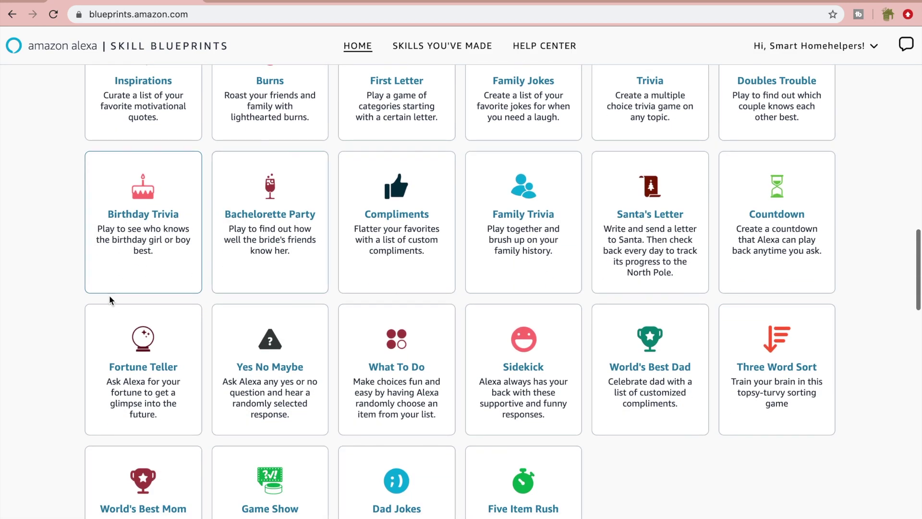
scroll(108, 295, "down", 14)
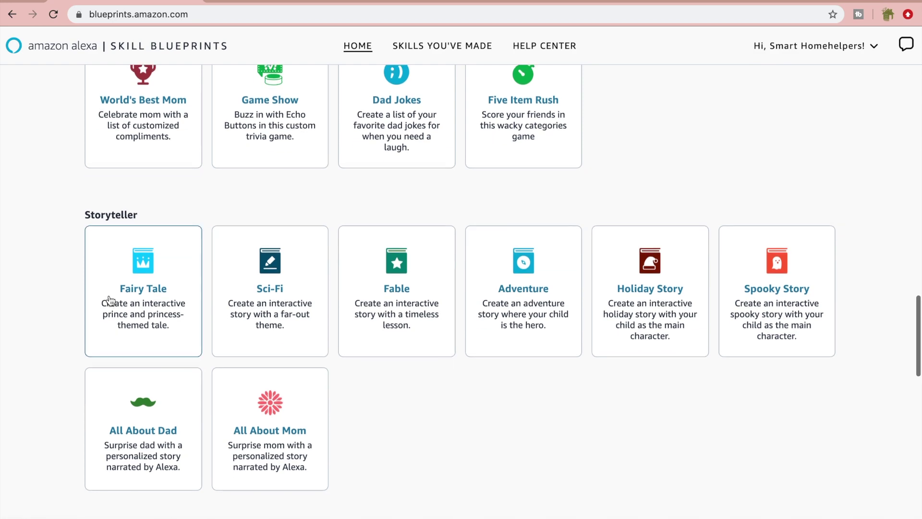
scroll(109, 299, "up", 20)
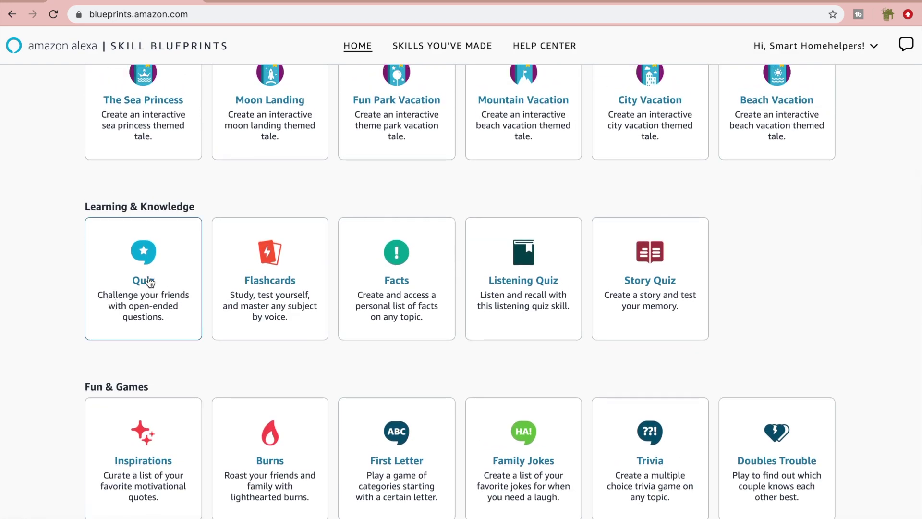
- Open the Quiz blueprint, read its sample dialogue and how-to steps, and choose Make Your Own
left_click(149, 281)
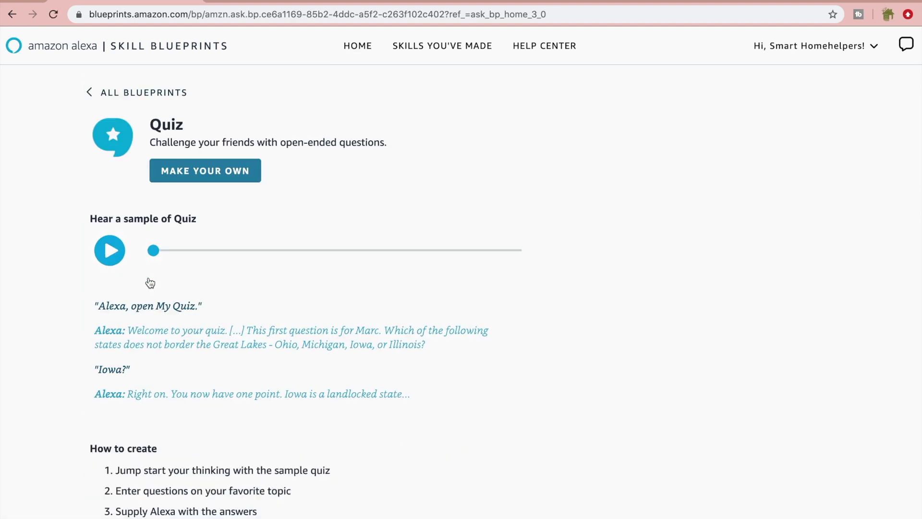
scroll(472, 346, "down", 3)
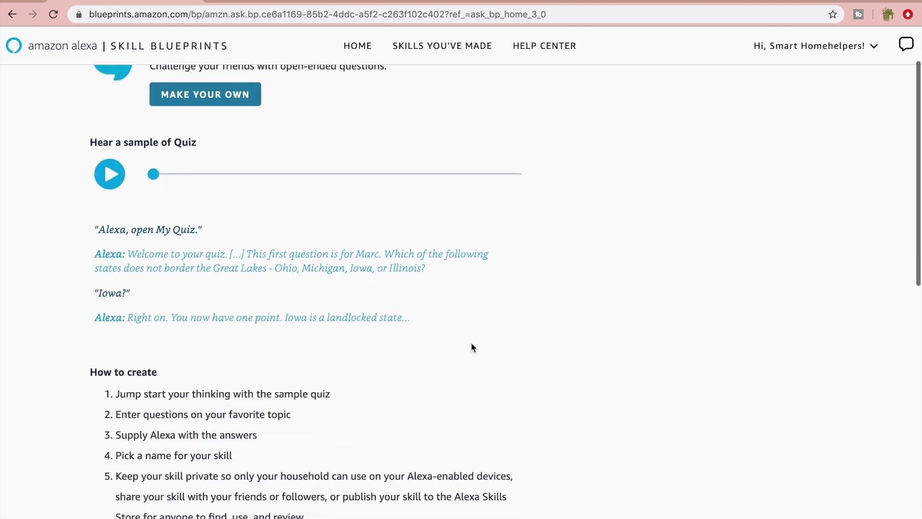
scroll(472, 347, "down", 10)
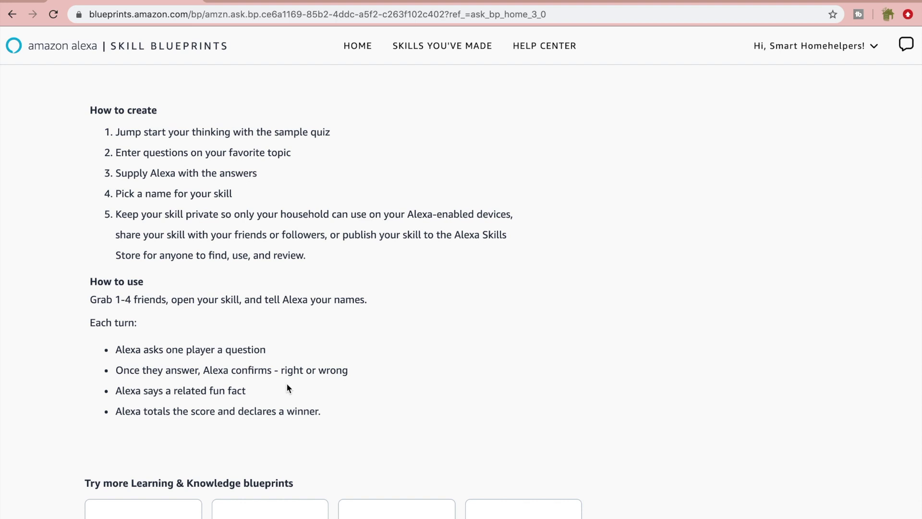
scroll(526, 253, "up", 7)
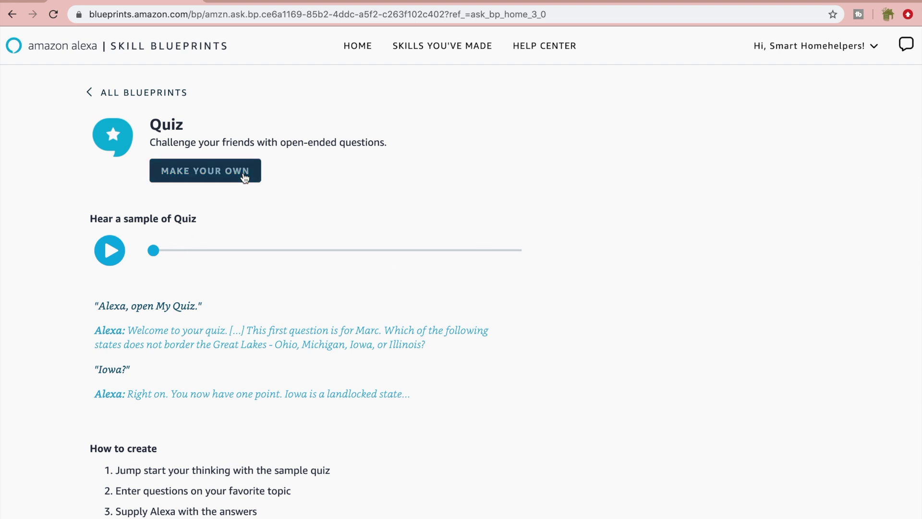
left_click(245, 178)
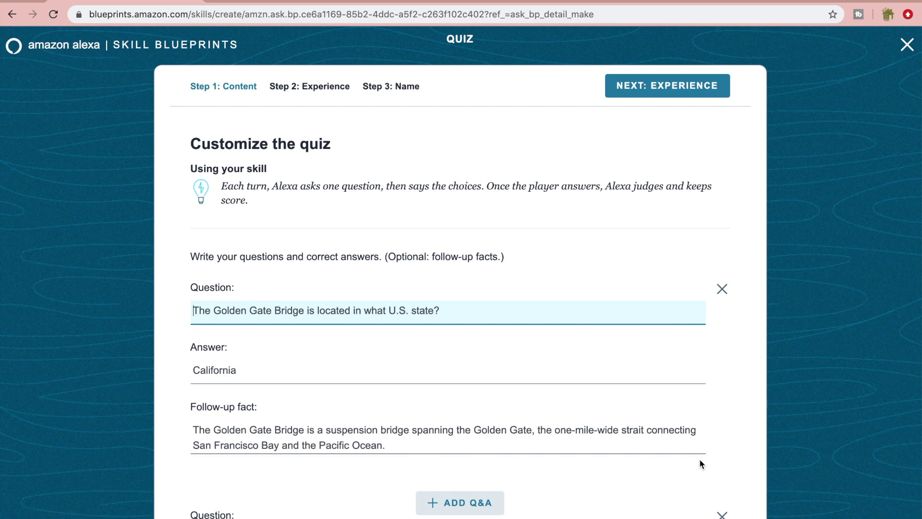
- Review the sample Golden Gate Bridge Q&A, then switch to the Capitals States document
scroll(707, 449, "down", 15)
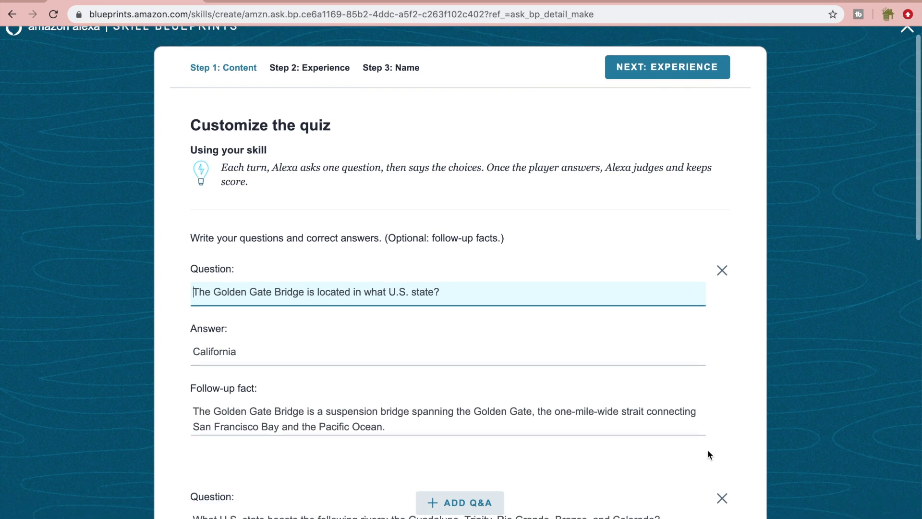
scroll(708, 448, "up", 15)
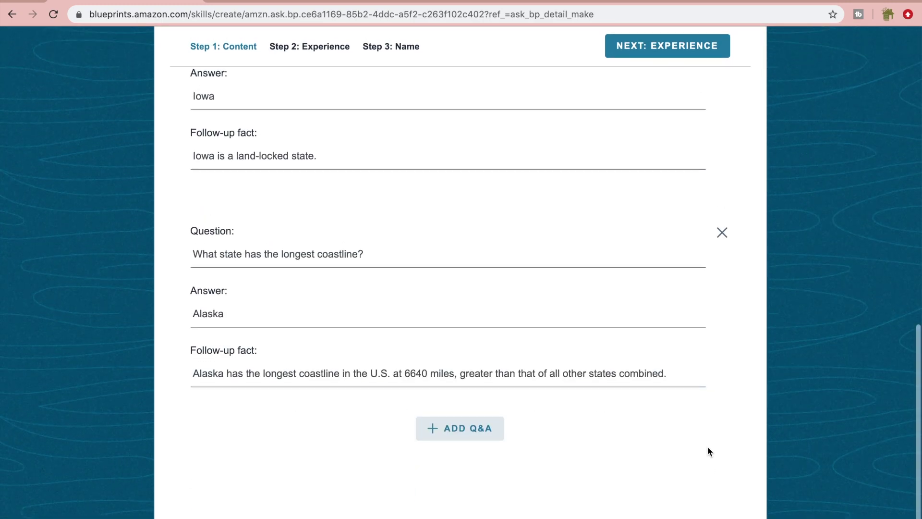
scroll(707, 447, "down", 15)
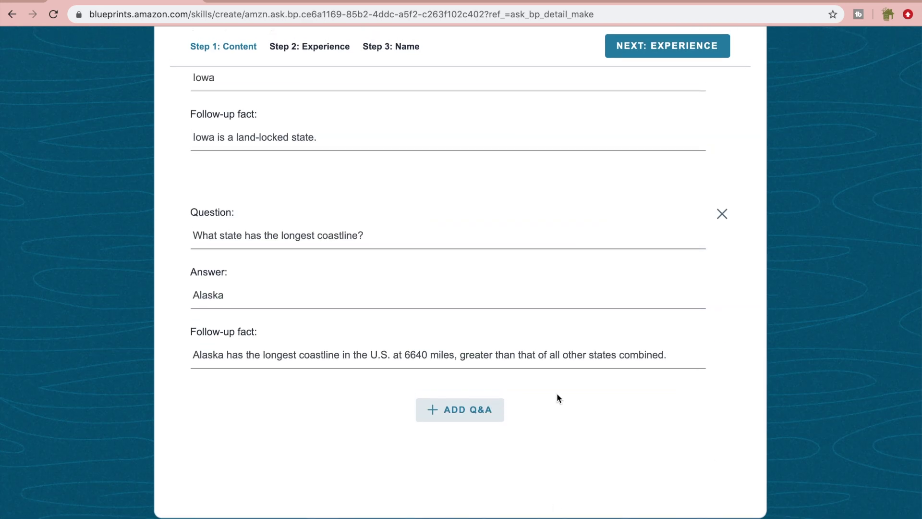
scroll(557, 393, "up", 15)
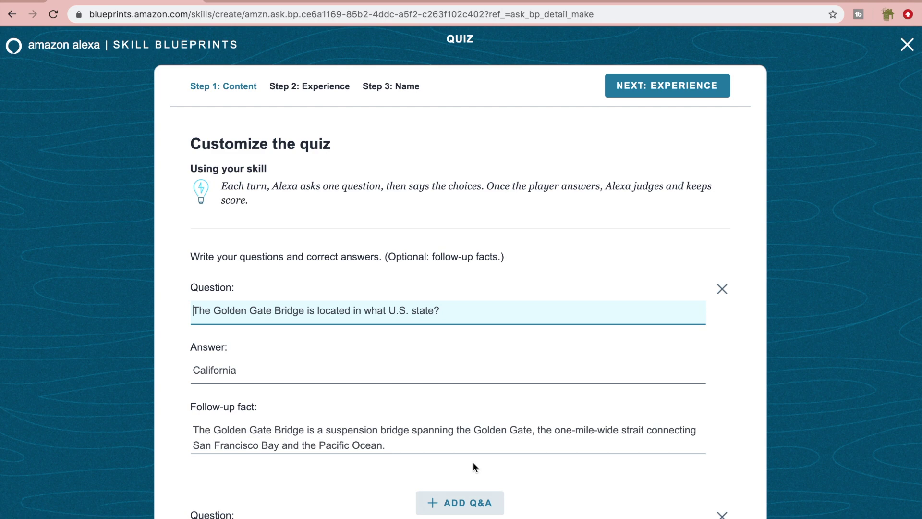
left_click(302, 3)
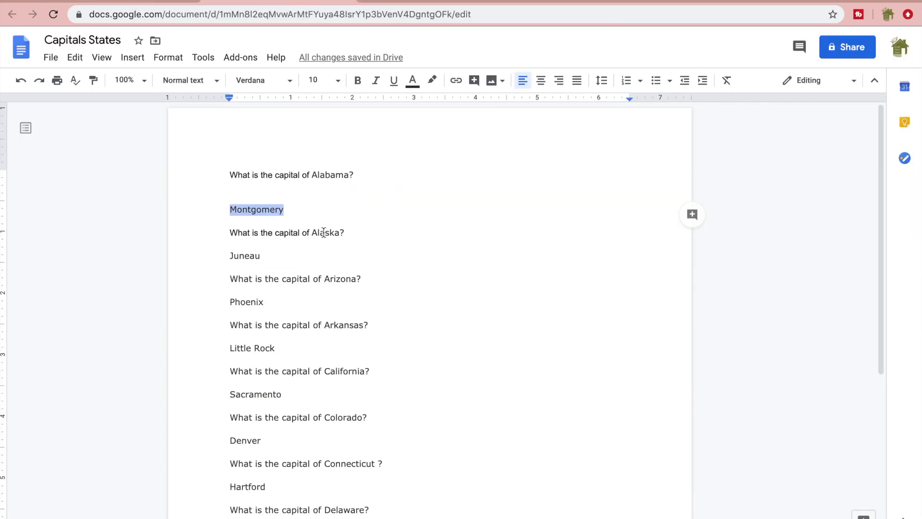
- Replace the first sample question with the Alabama capital question copied from Capitals States
left_click(149, 2)
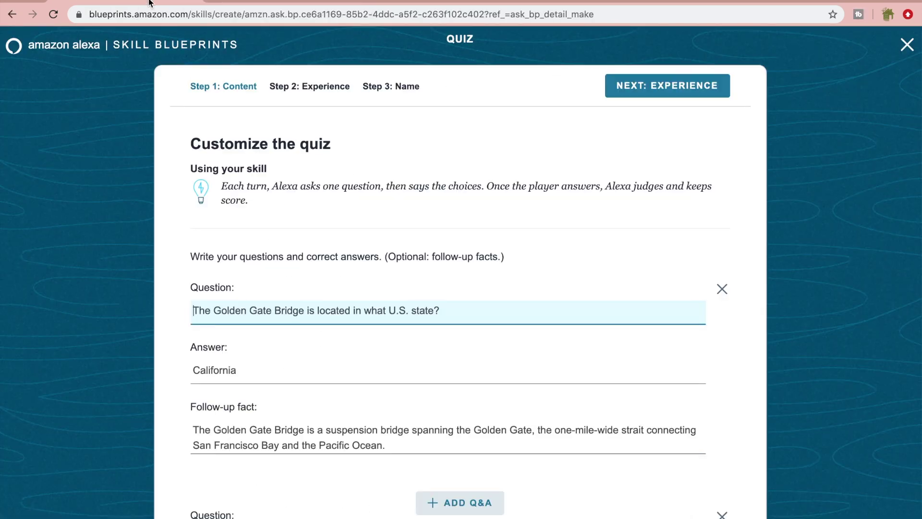
scroll(371, 361, "down", 5)
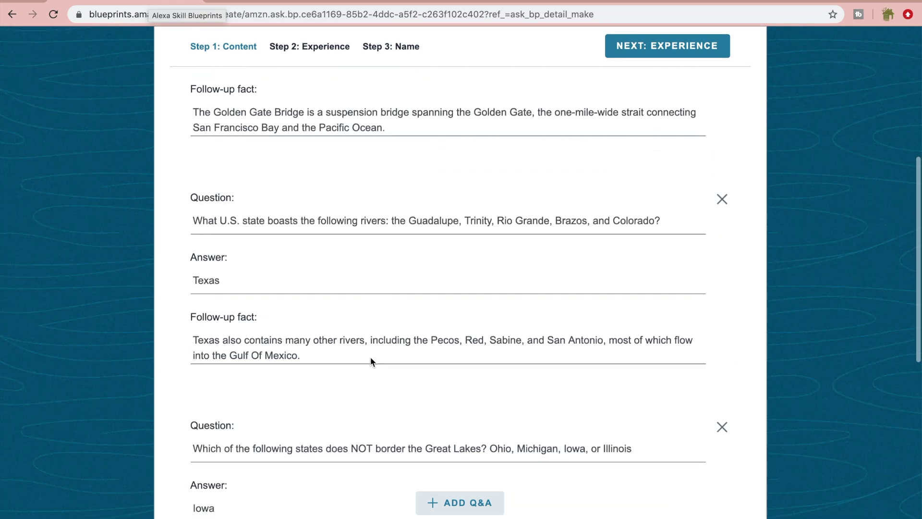
scroll(370, 358, "down", 7)
scroll(370, 358, "up", 12)
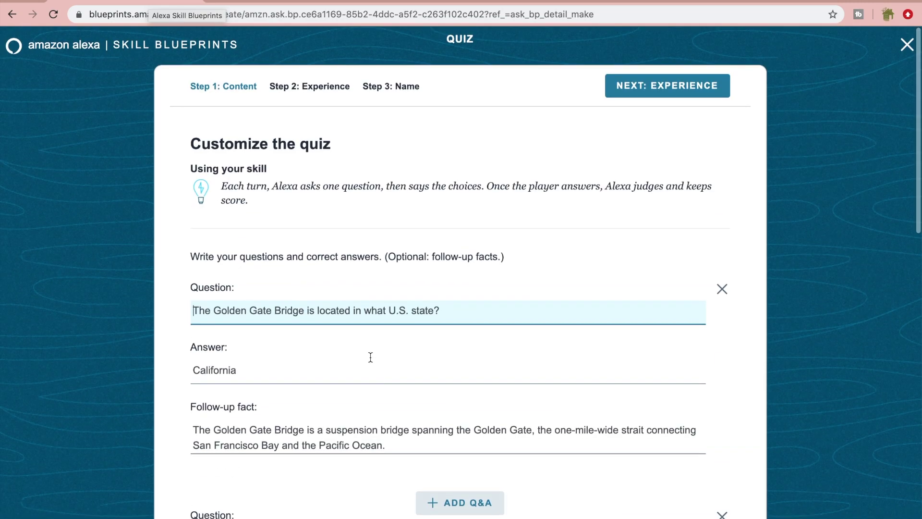
left_click_drag(441, 310, 163, 310)
key("BackSpace")
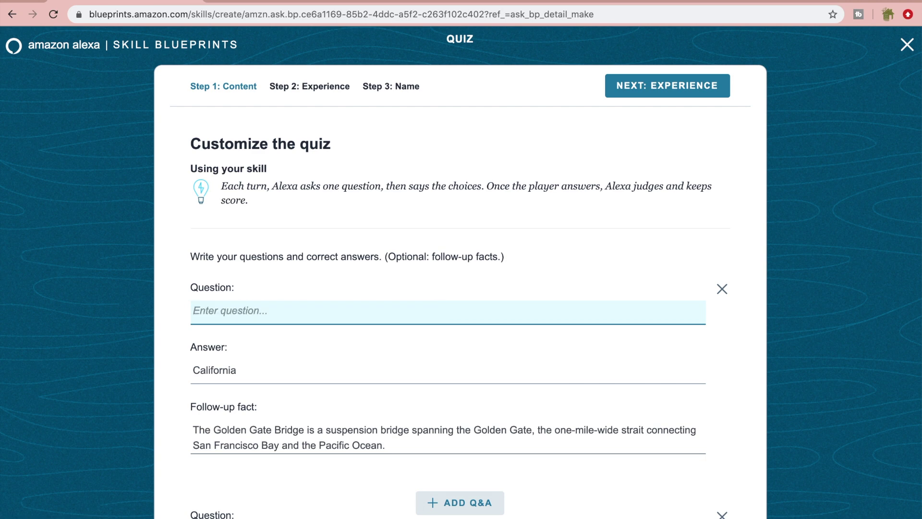
left_click(279, 3)
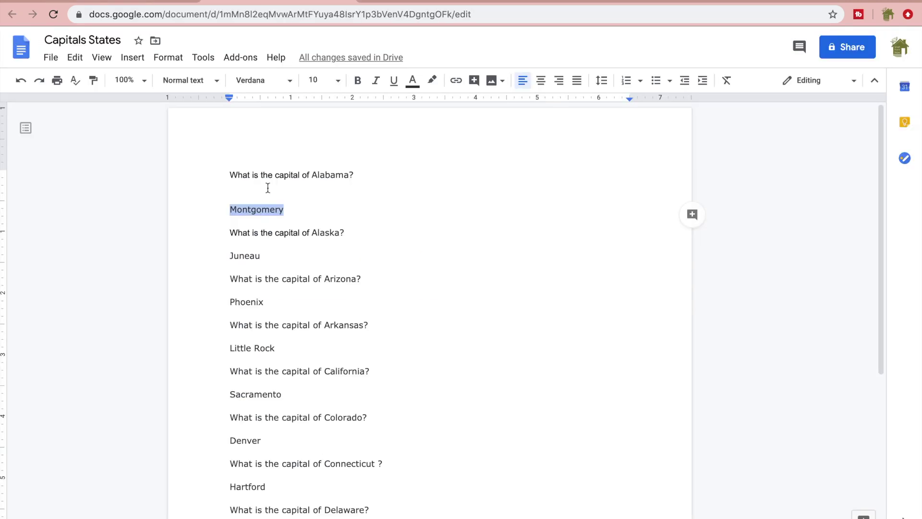
left_click(360, 178)
left_click_drag(360, 179, 227, 177)
key("ctrl+c")
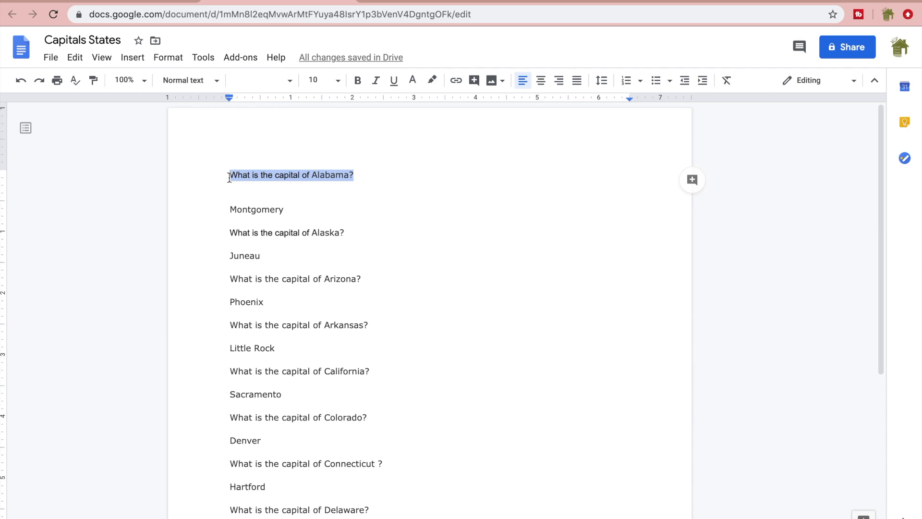
left_click(141, 5)
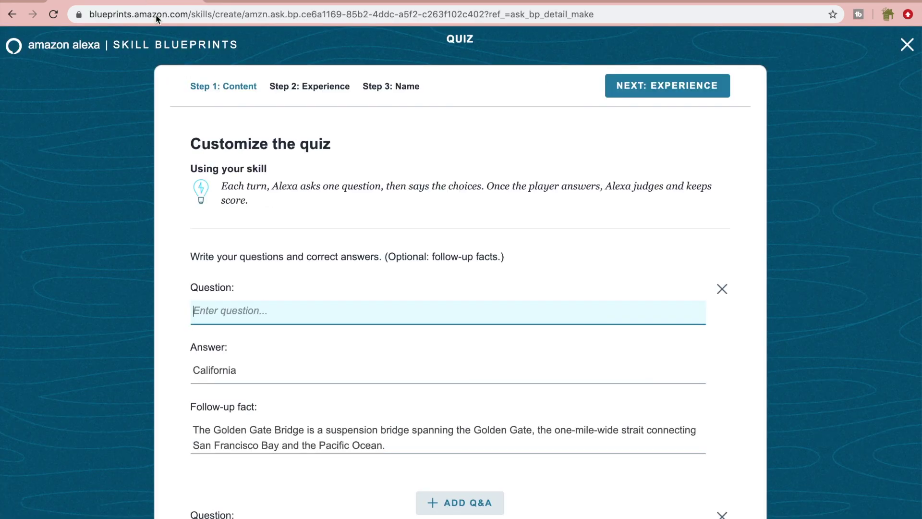
left_click(235, 310)
key("ctrl+v")
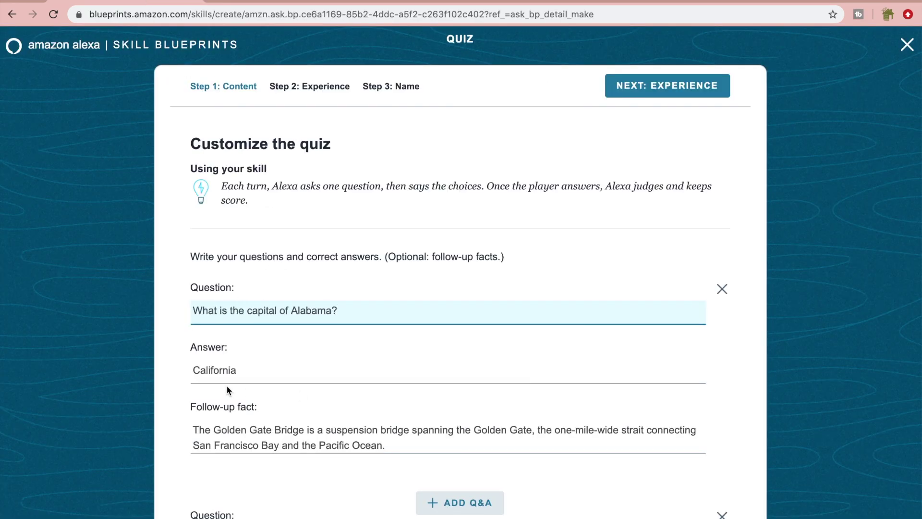
- Replace the sample answer California with Montgomery copied from the document
left_click_drag(241, 370, 166, 371)
key("BackSpace")
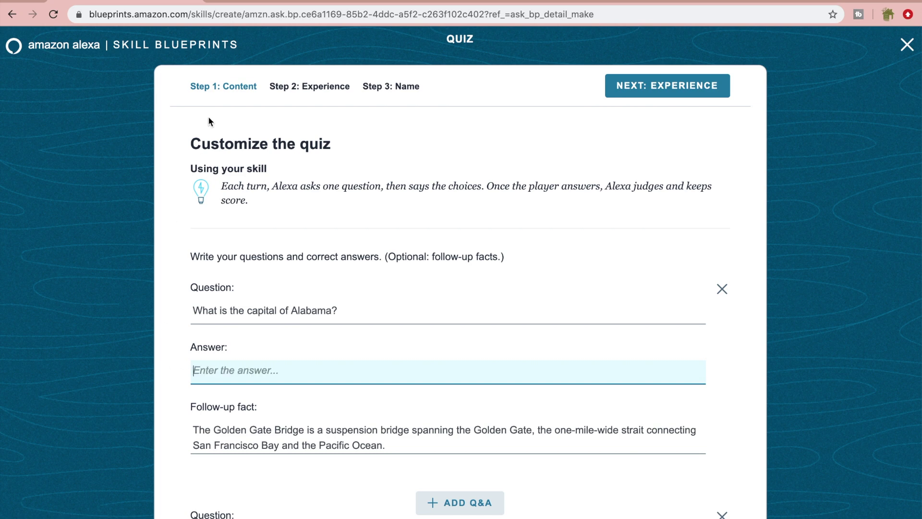
left_click(260, 6)
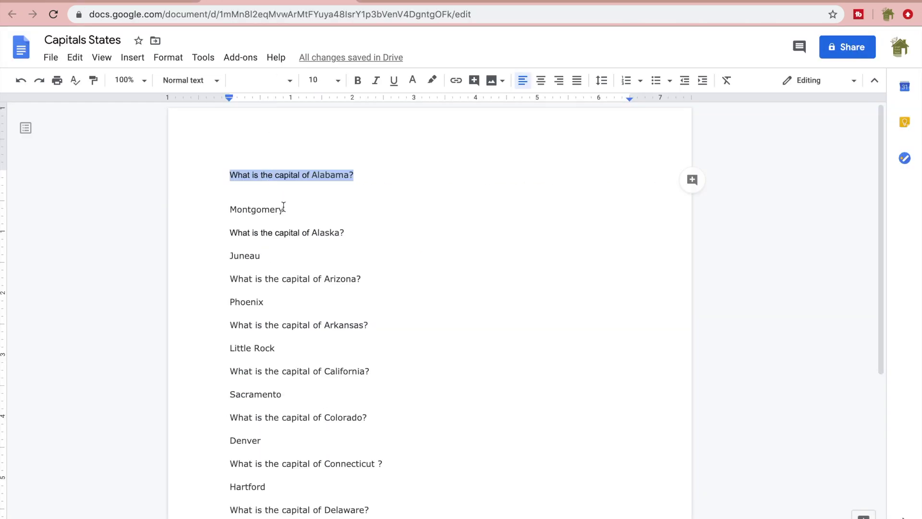
left_click_drag(283, 210, 230, 212)
key("super+c")
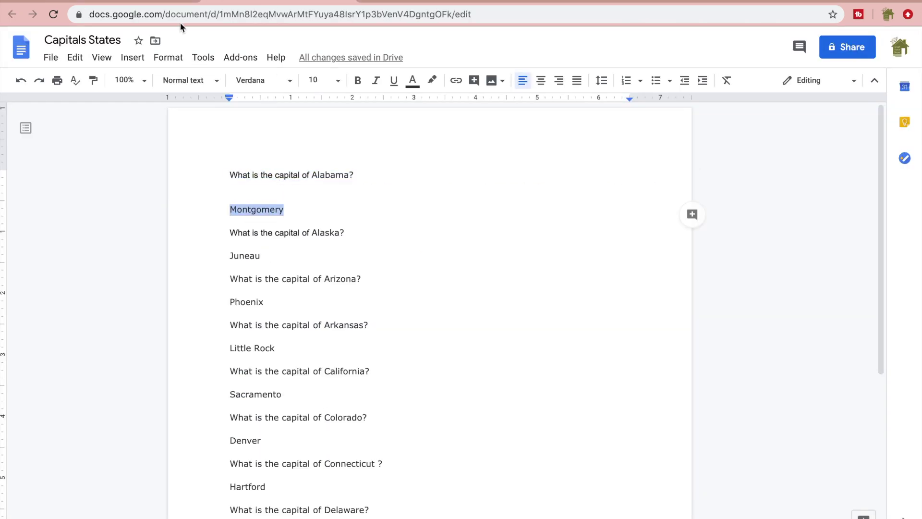
left_click(144, 5)
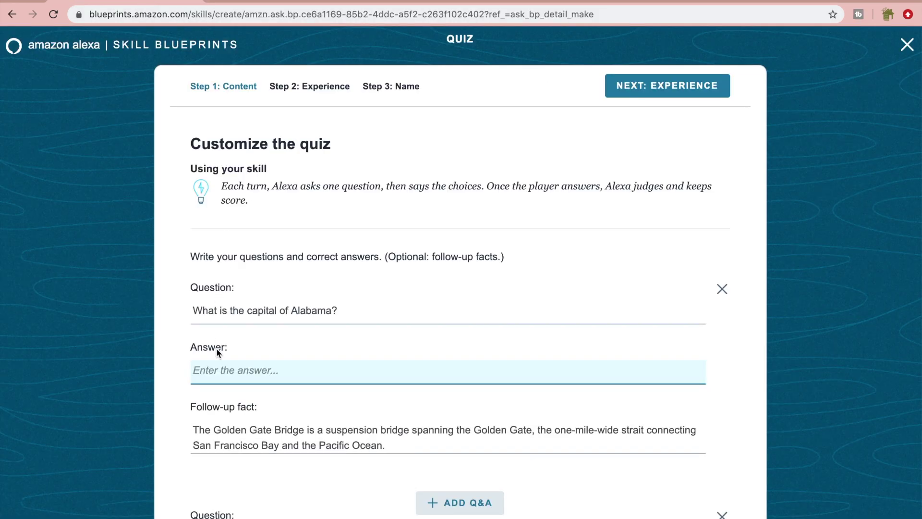
key("super+v")
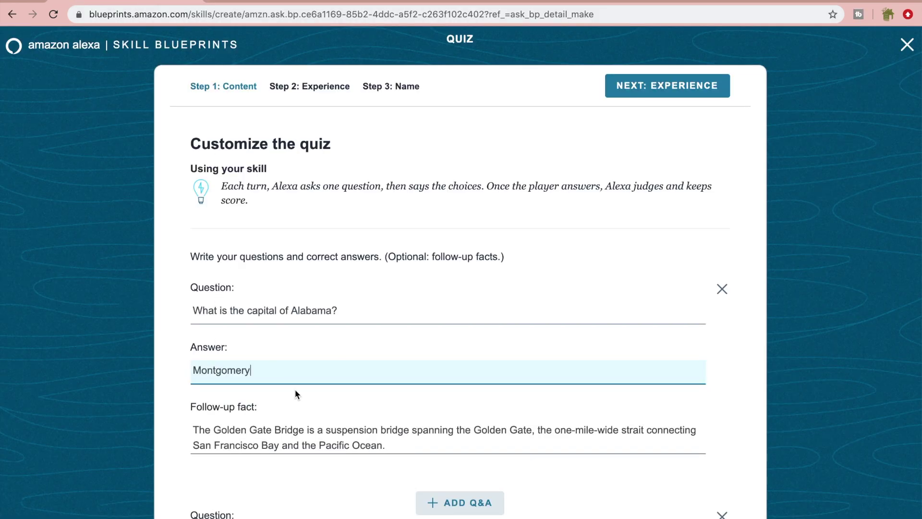
- Replace the Golden Gate follow-up fact with 'Montgomery has a population of 50,000 people'
left_click(394, 452)
left_click_drag(395, 453, 160, 418)
key("BackSpace")
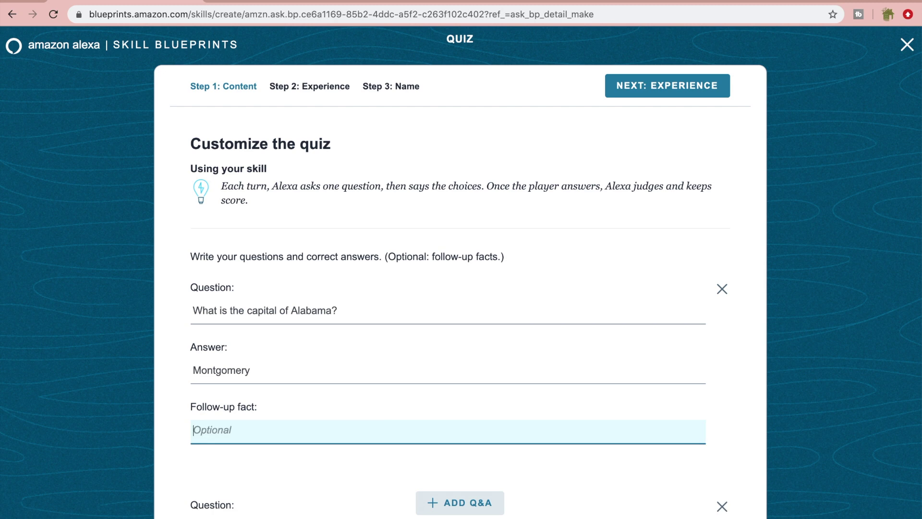
type("Montgomery has ")
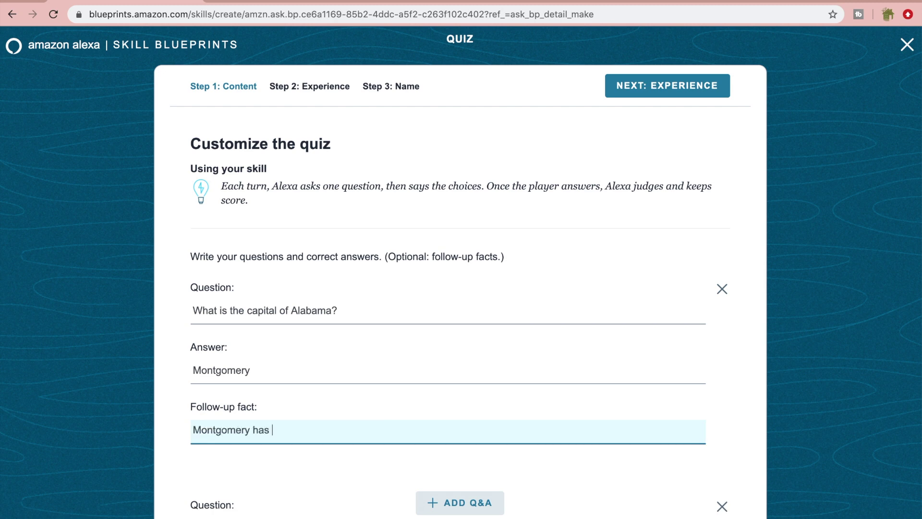
type("a population of 5")
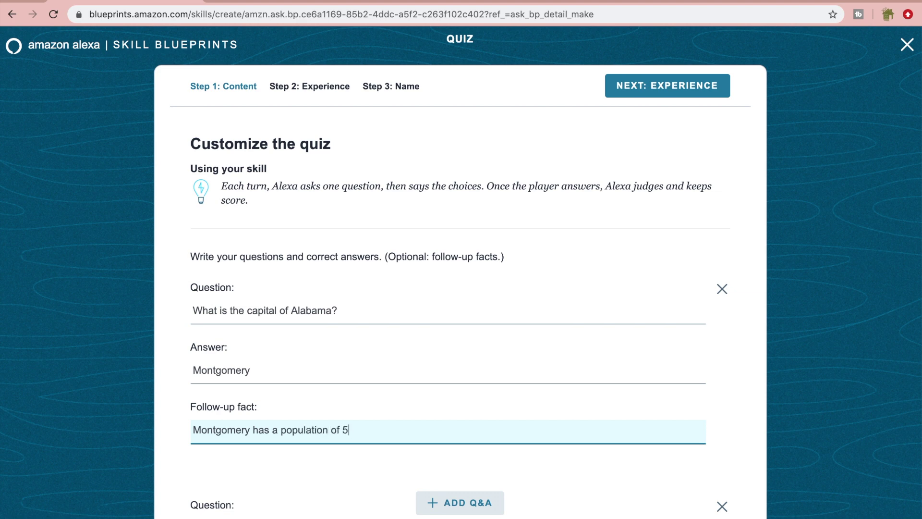
type("0,000 people")
- End the Montgomery fact with '!' and review the entered state-capital Q&A pairs
type("!")
scroll(160, 418, "down", 5)
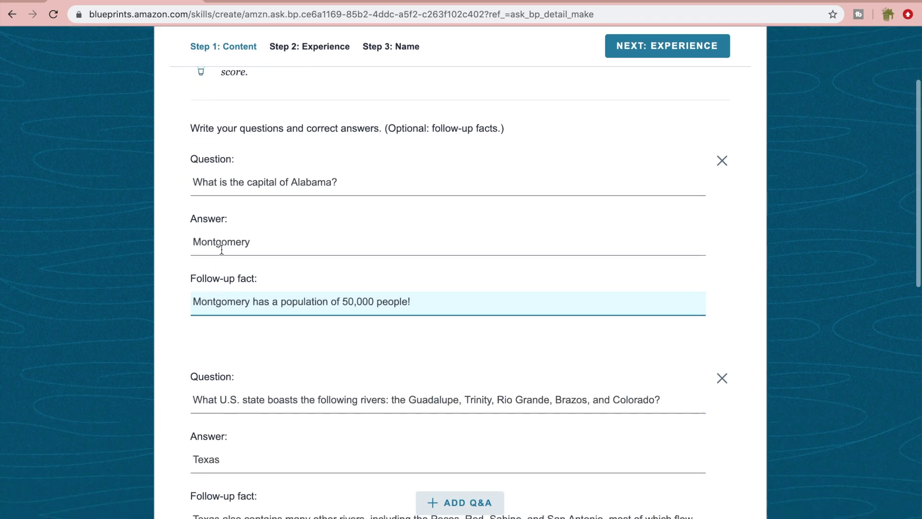
scroll(241, 206, "up", 5)
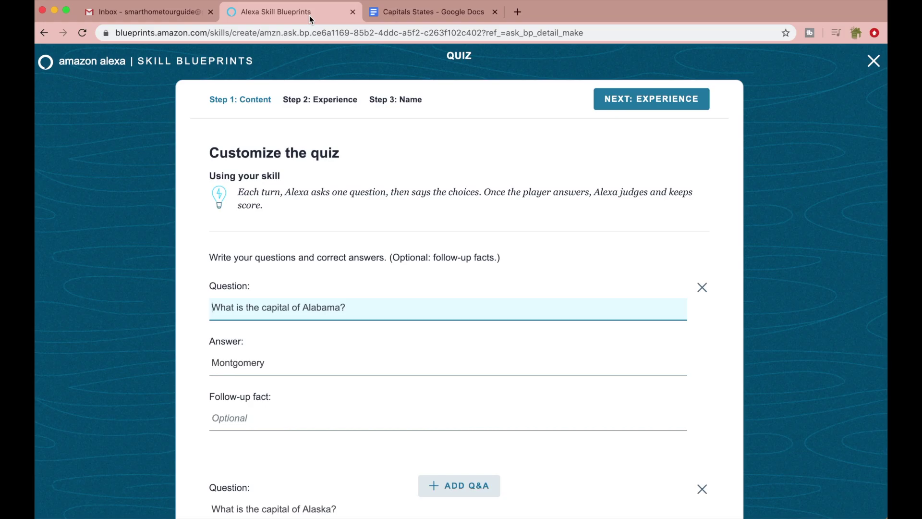
scroll(362, 312, "down", 5)
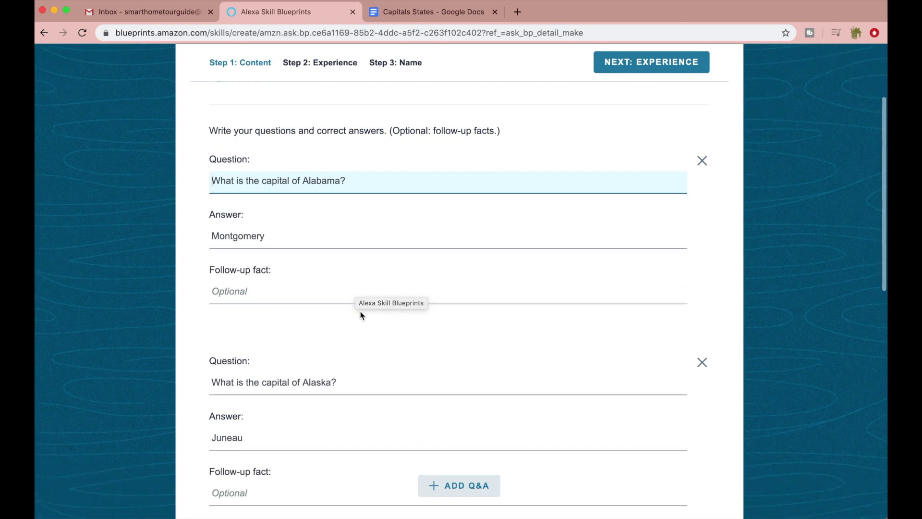
scroll(362, 315, "down", 6)
scroll(361, 315, "up", 4)
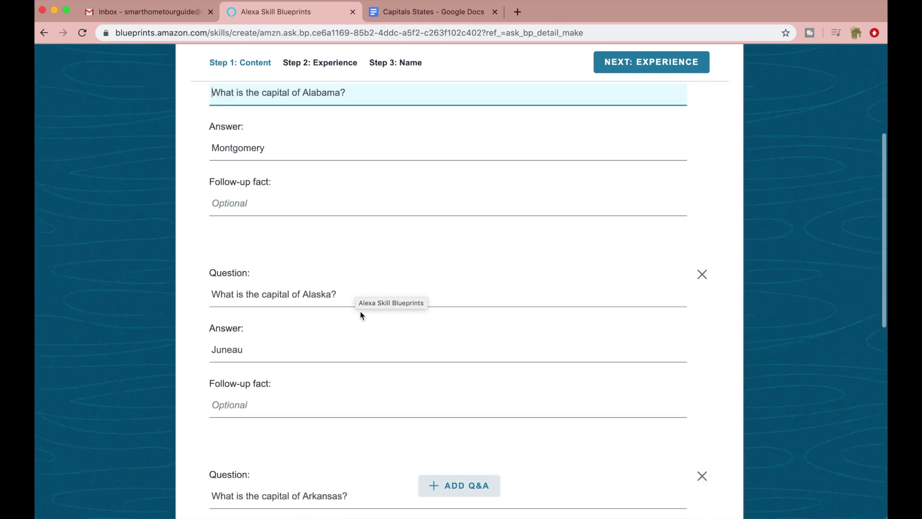
scroll(361, 315, "up", 5)
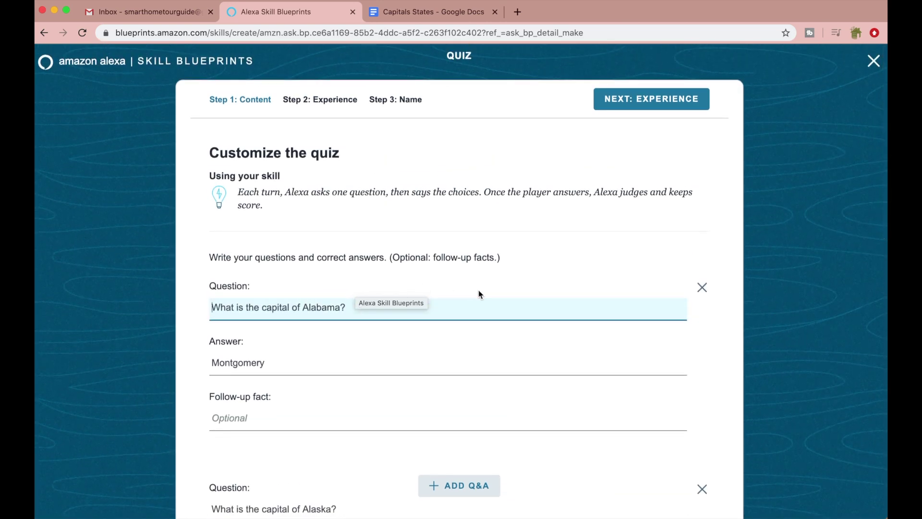
left_click(662, 100)
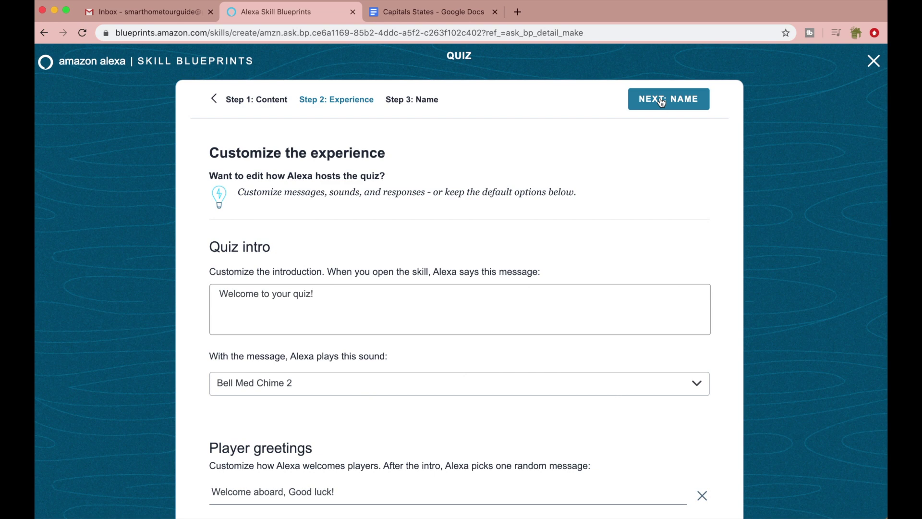
- Leave the quiz intro unchanged and review the default greetings and answer responses
left_click(362, 323)
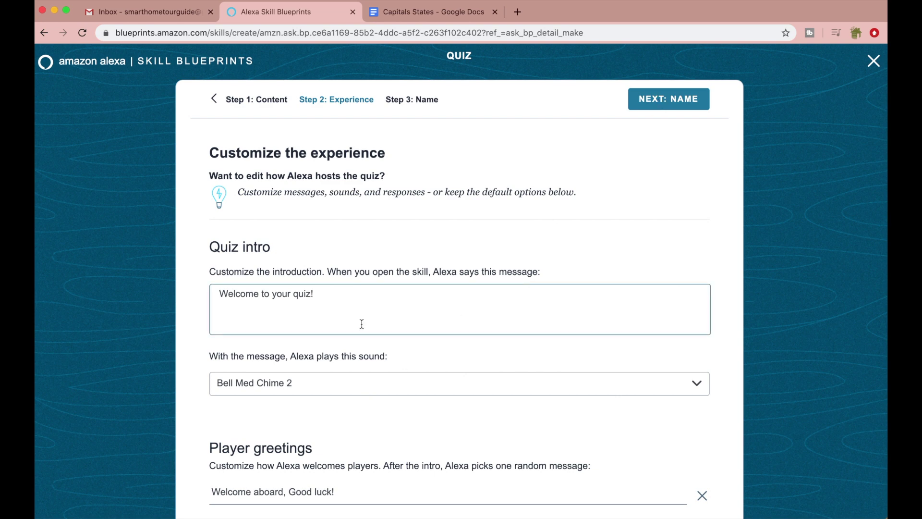
left_click(496, 259)
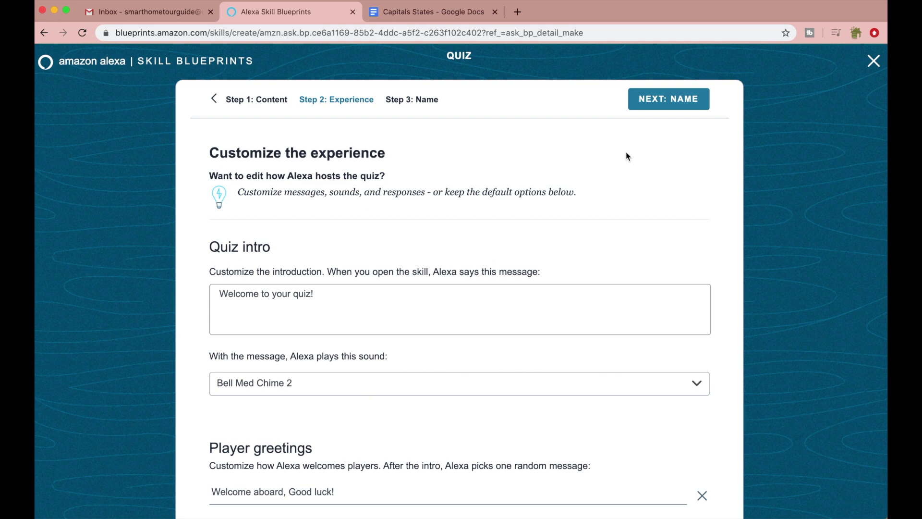
scroll(527, 314, "down", 2)
scroll(527, 314, "down", 2)
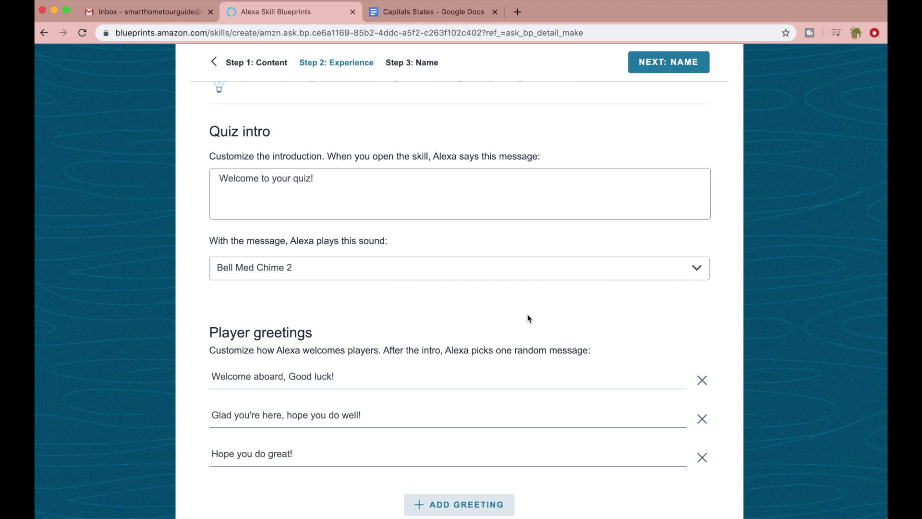
scroll(529, 318, "down", 4)
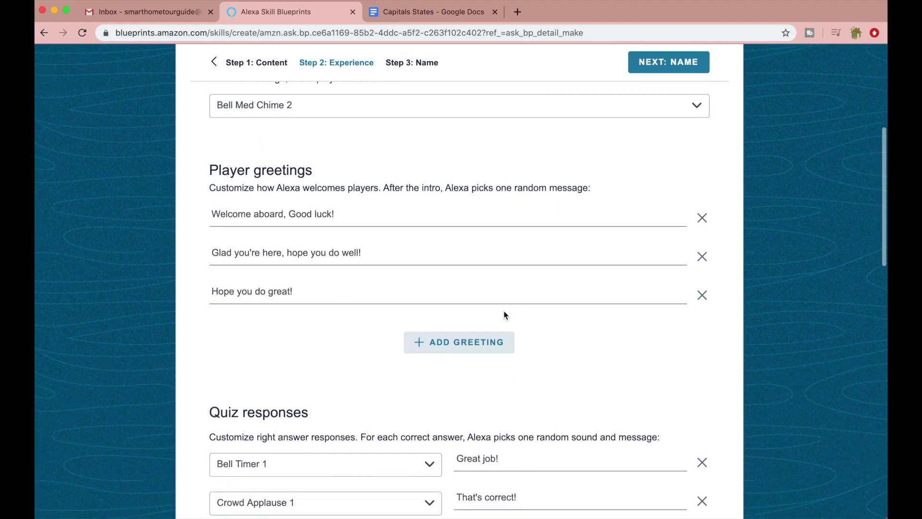
scroll(374, 360, "down", 5)
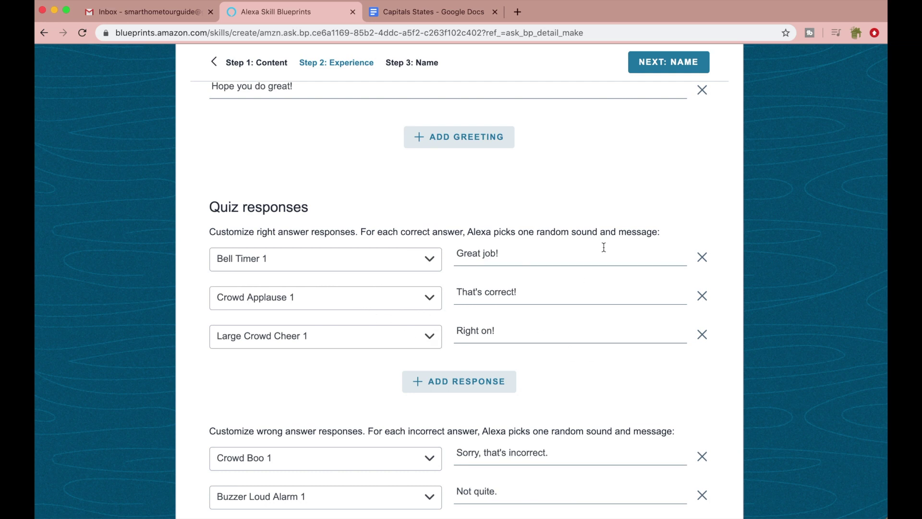
scroll(604, 247, "down", 5)
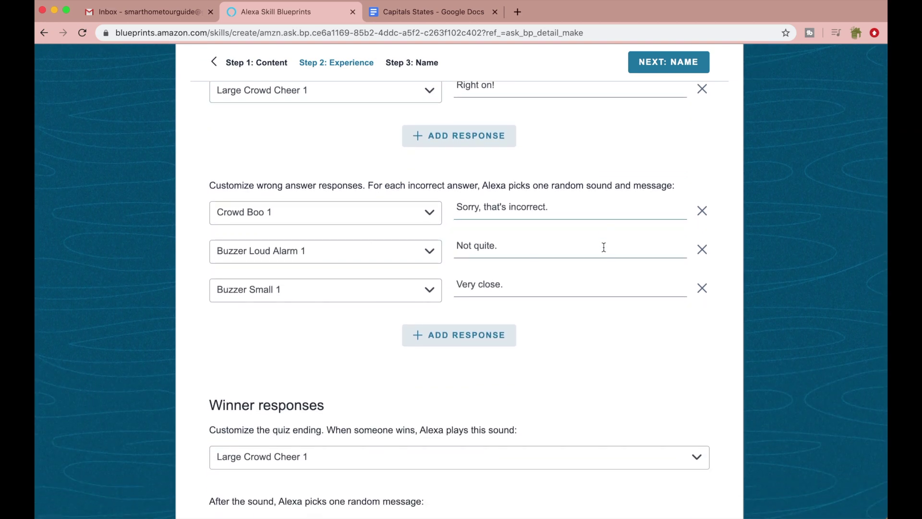
- Preview the Human sound Crowd Boo 2 for the first wrong answer, keeping Crowd Boo 1
left_click(430, 218)
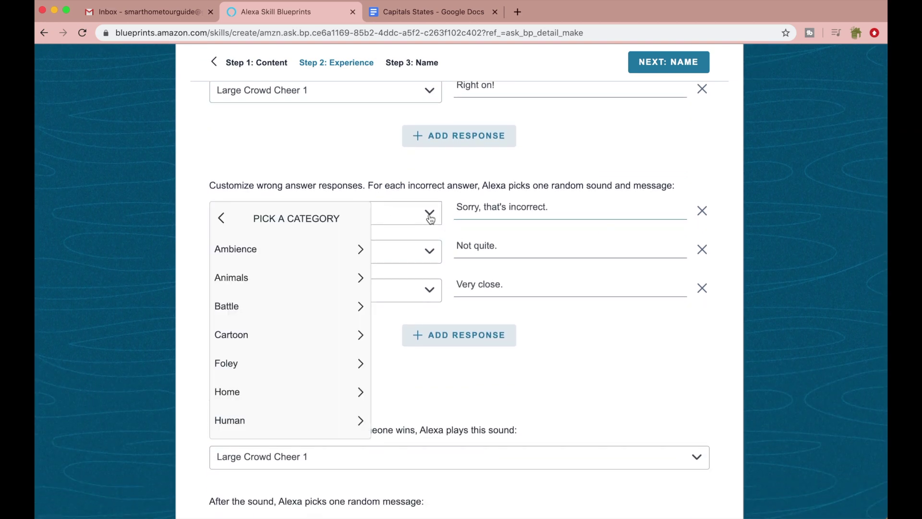
scroll(302, 377, "down", 1)
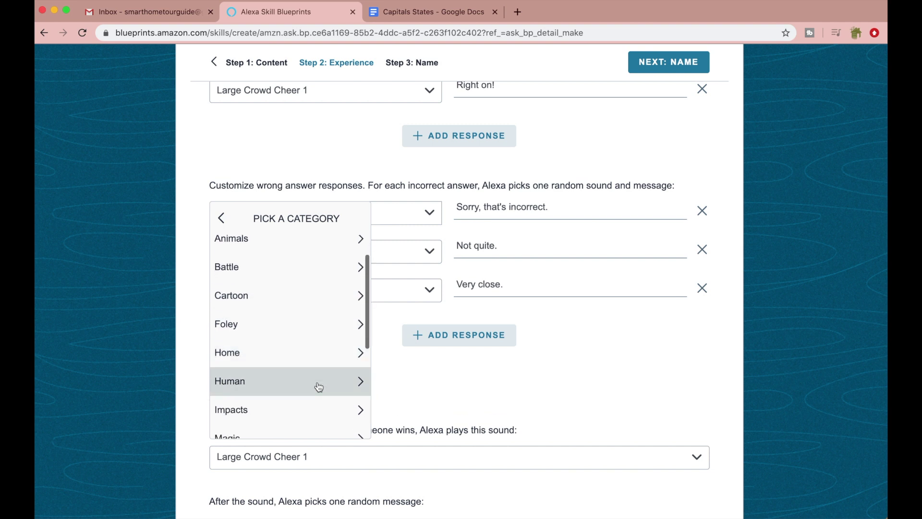
left_click(319, 387)
scroll(328, 299, "down", 6)
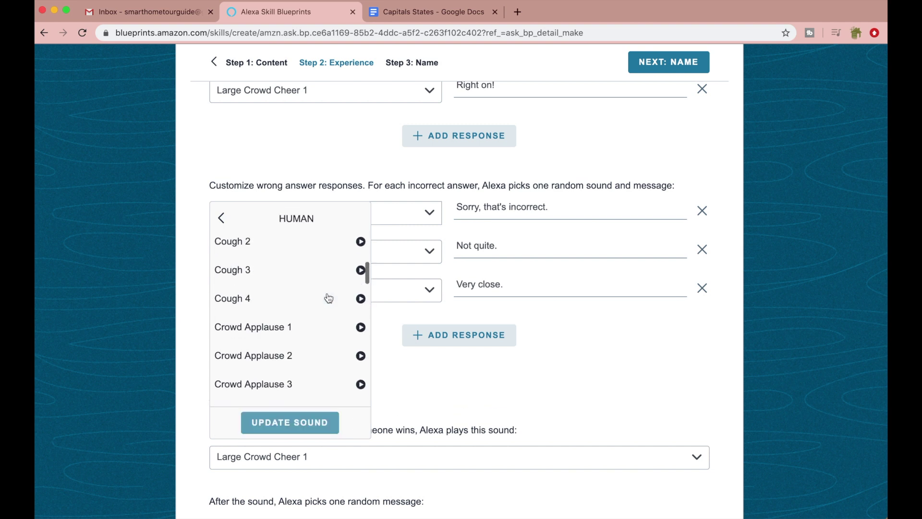
scroll(329, 298, "down", 5)
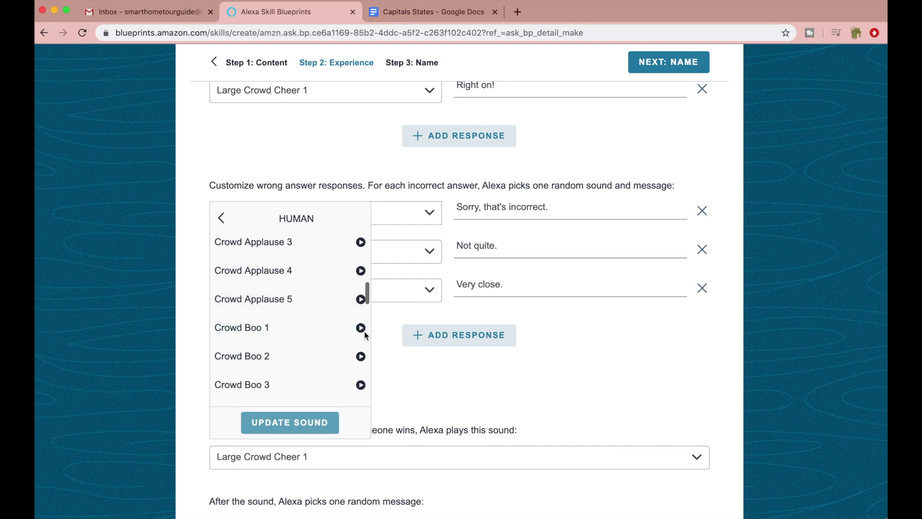
scroll(336, 346, "down", 5)
scroll(315, 358, "up", 3)
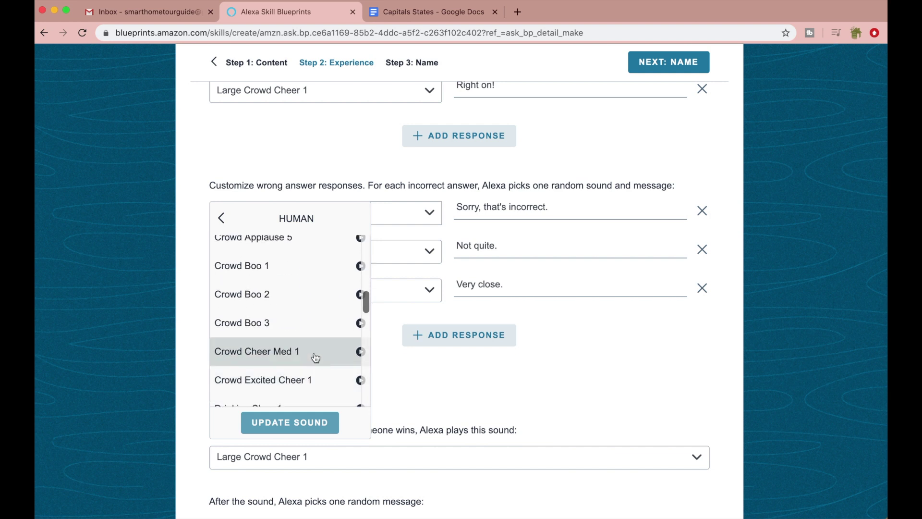
left_click(358, 295)
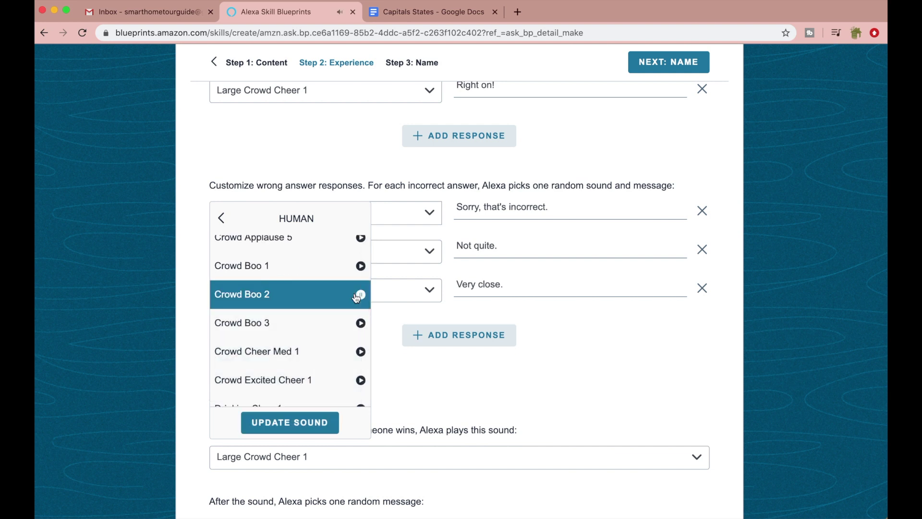
left_click(221, 219)
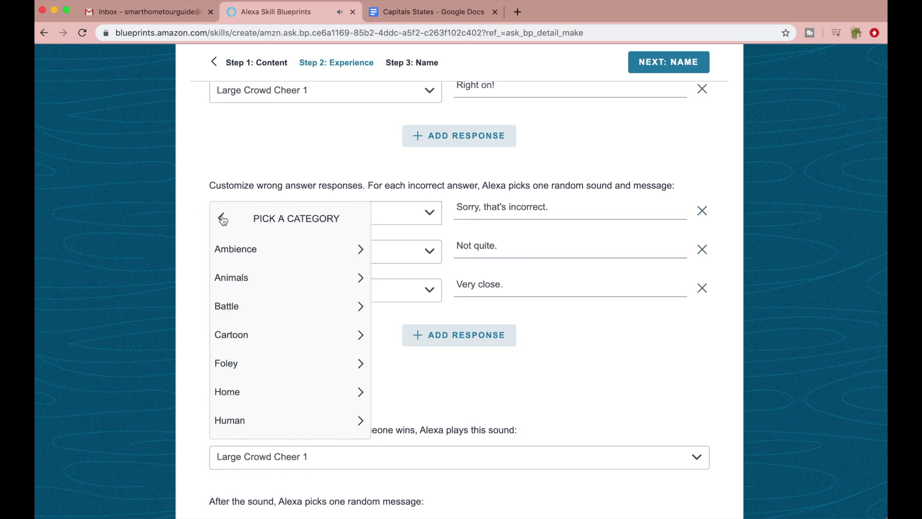
left_click(222, 218)
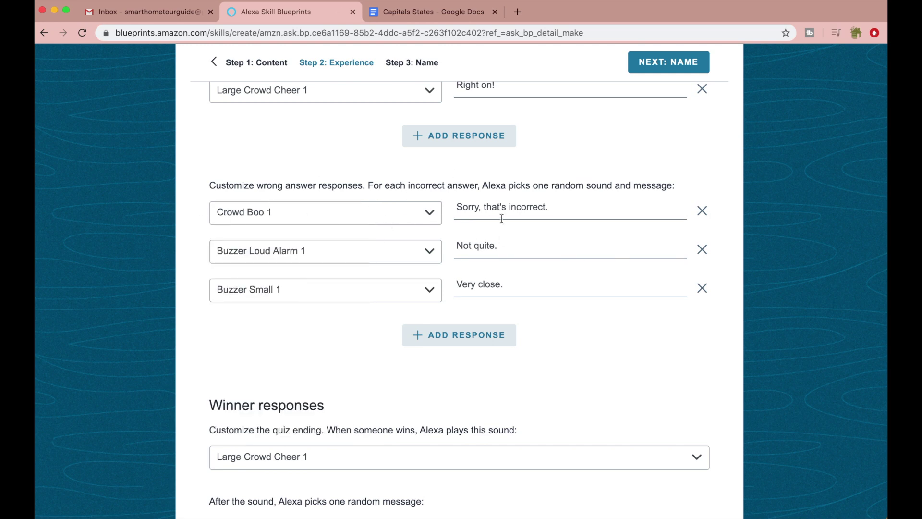
scroll(658, 278, "down", 2)
scroll(658, 278, "down", 8)
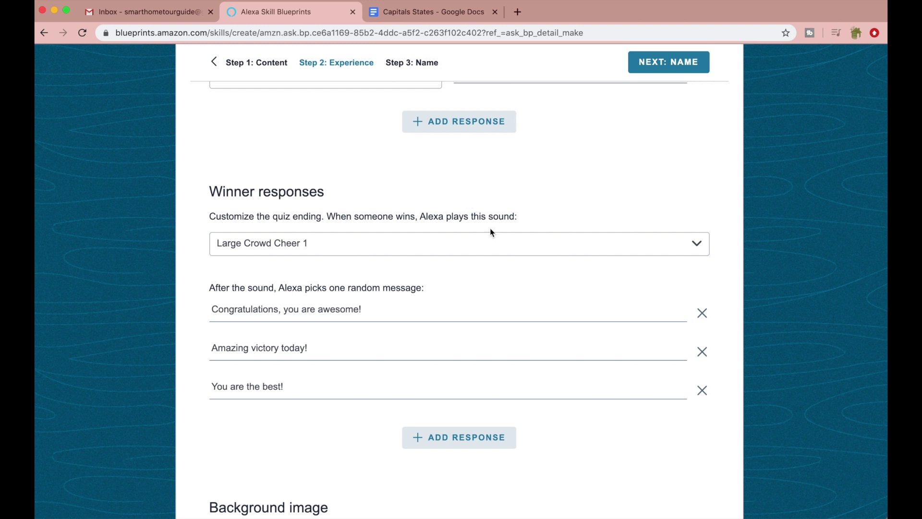
scroll(599, 276, "down", 1)
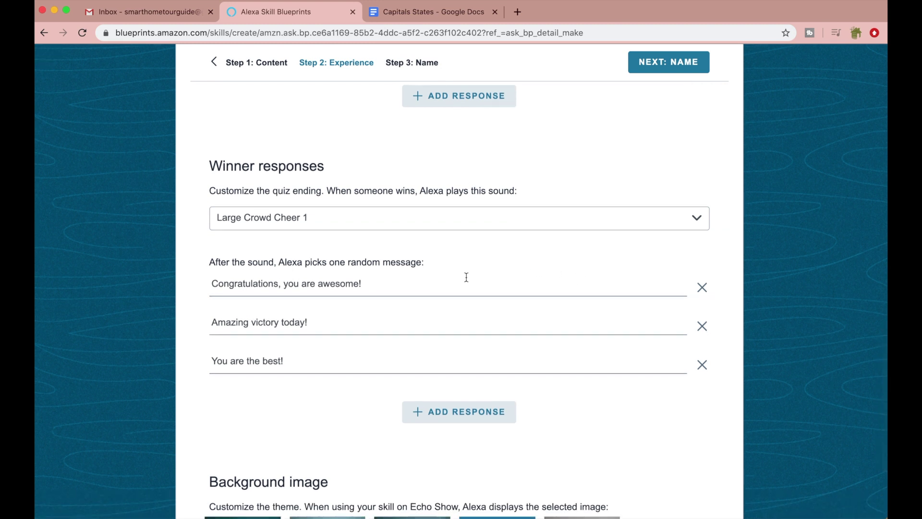
scroll(488, 280, "down", 6)
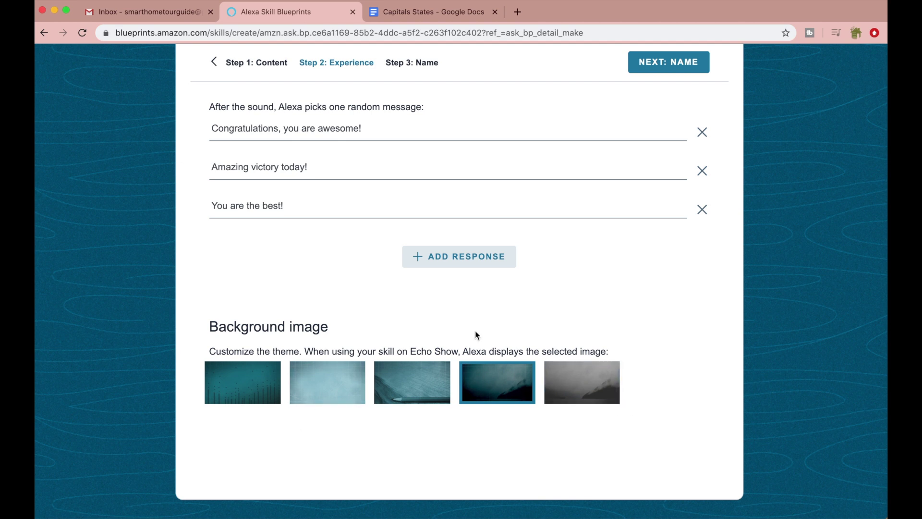
scroll(476, 335, "up", 20)
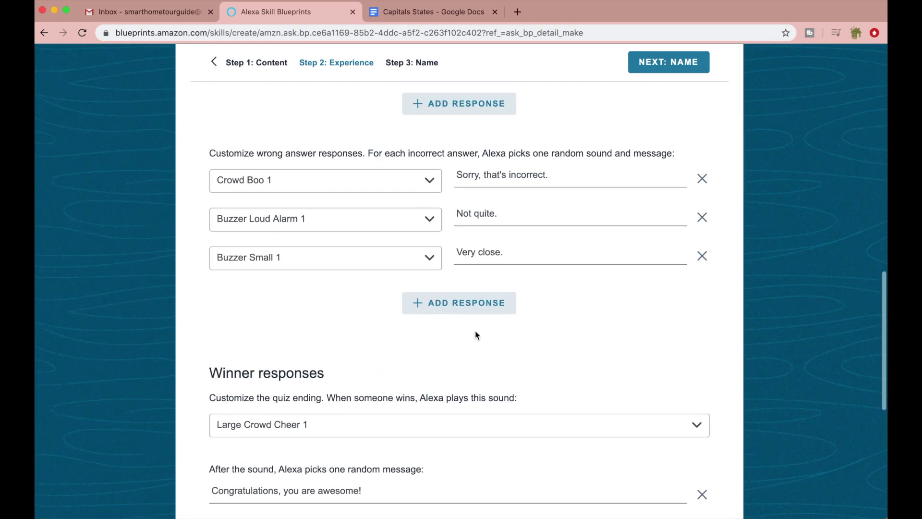
left_click(475, 330)
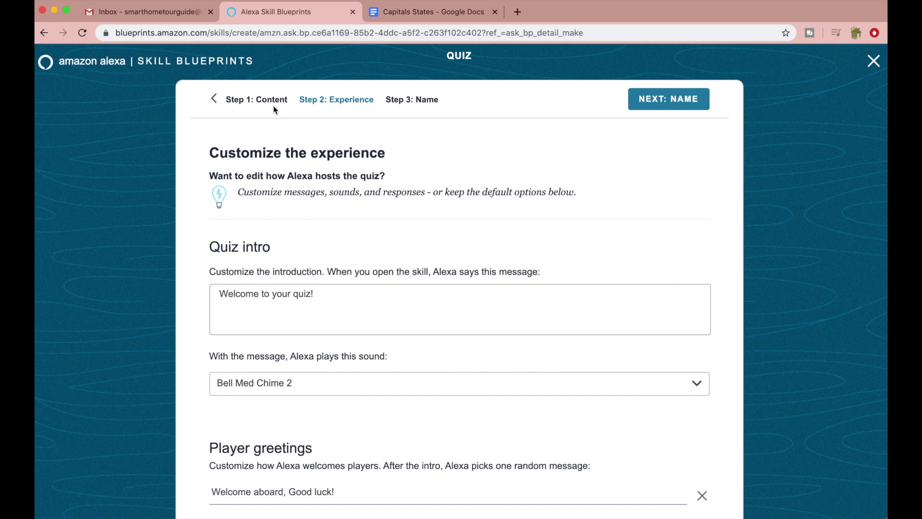
- Change the skill name from 'Capital Quizz' to 'State Capital Quiz' and create the skill
left_click(684, 103)
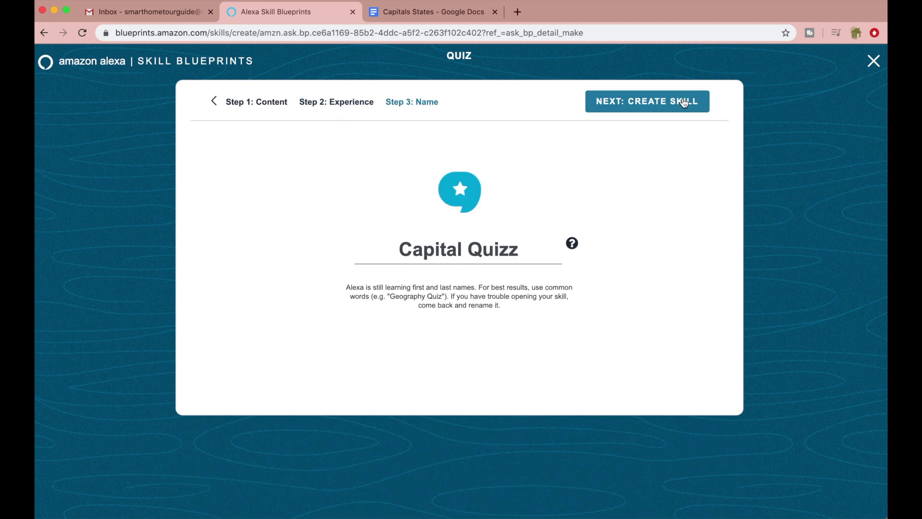
left_click(519, 250)
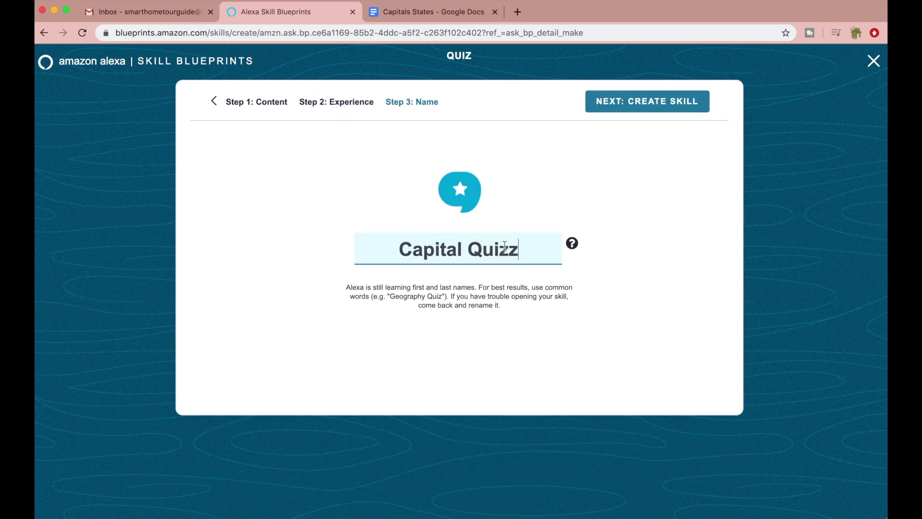
key("BackSpace")
key("Left")
key("Left")
key("Left")
key("Left")
key("Left")
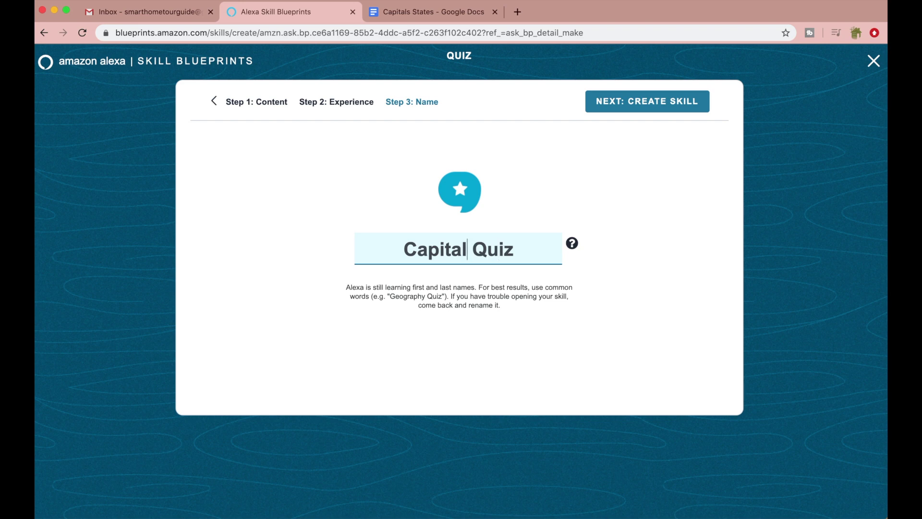
key("Left")
key("Left")
key("Left")
key("Left")
key("Left")
key("Left")
key("Left")
type("State")
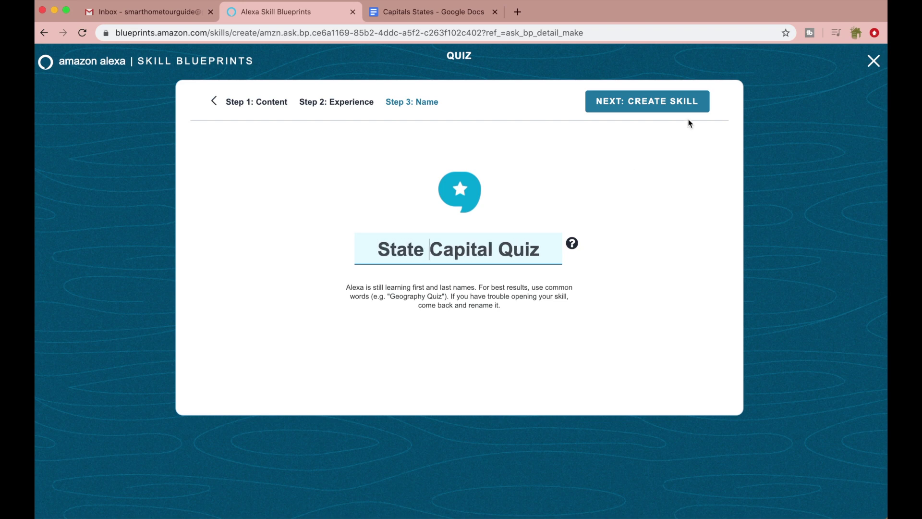
left_click(651, 102)
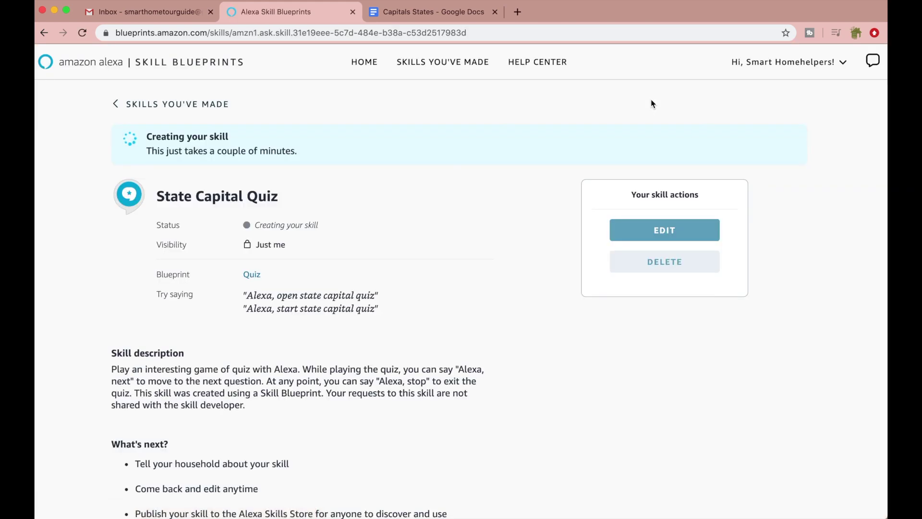
- Scroll through the State Capital Quiz skill page while it reports the skill being created
scroll(438, 344, "down", 3)
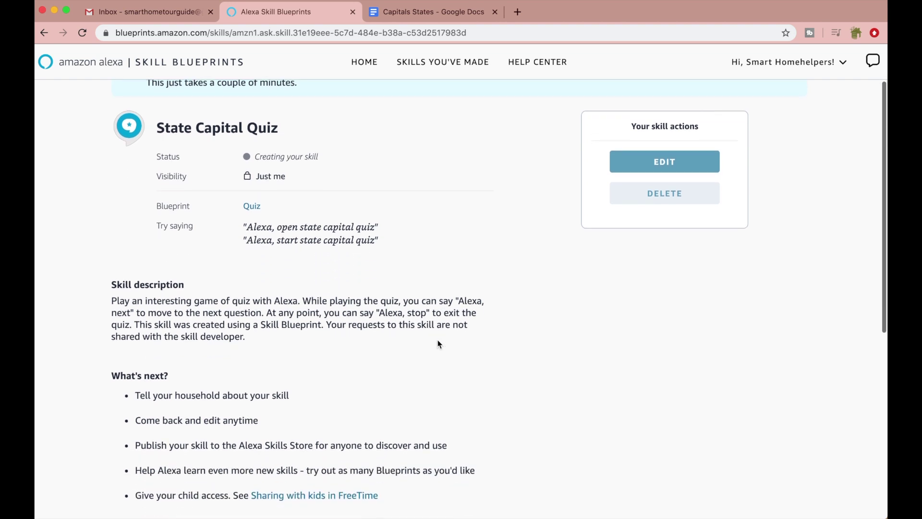
scroll(437, 344, "down", 3)
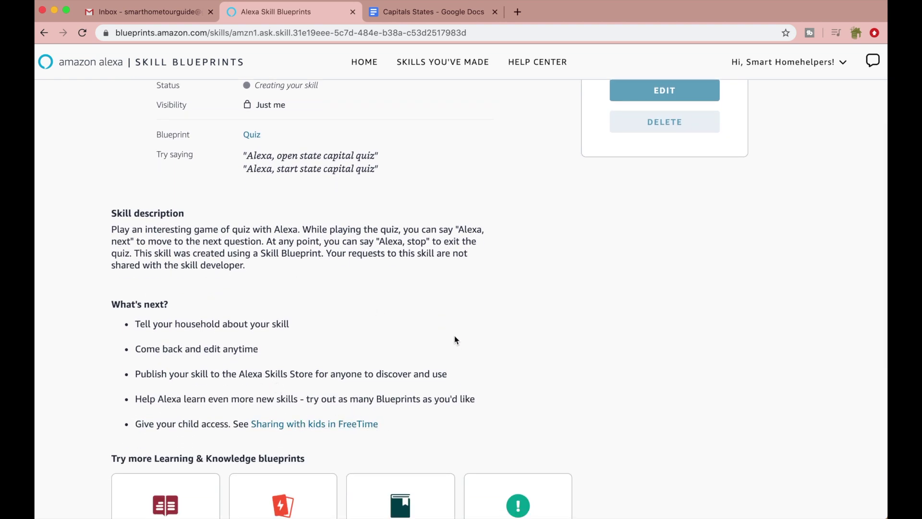
scroll(455, 335, "down", 8)
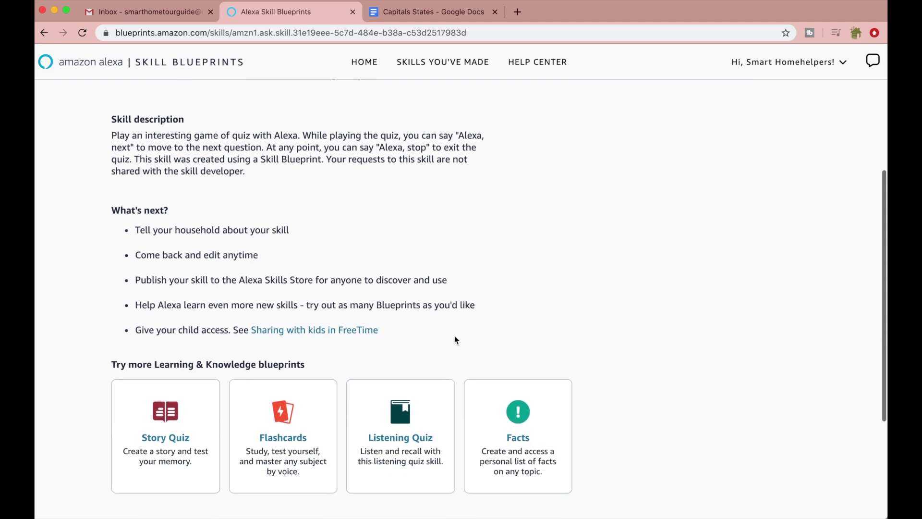
scroll(454, 335, "up", 6)
scroll(455, 340, "up", 8)
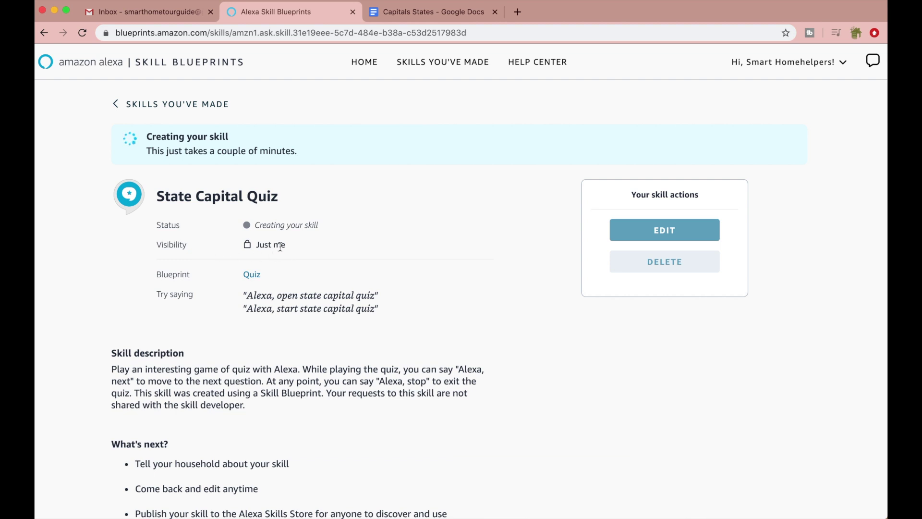
left_click_drag(294, 250, 233, 246)
scroll(670, 382, "down", 2)
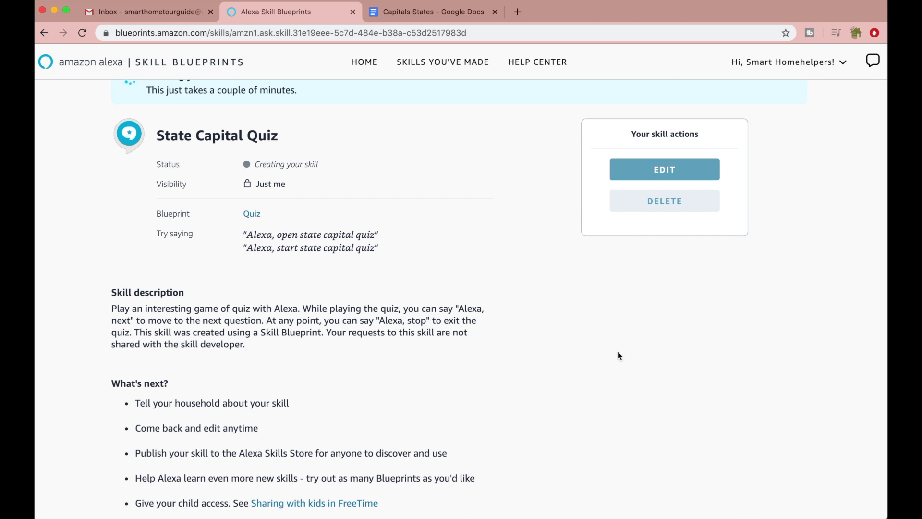
scroll(618, 353, "up", 3)
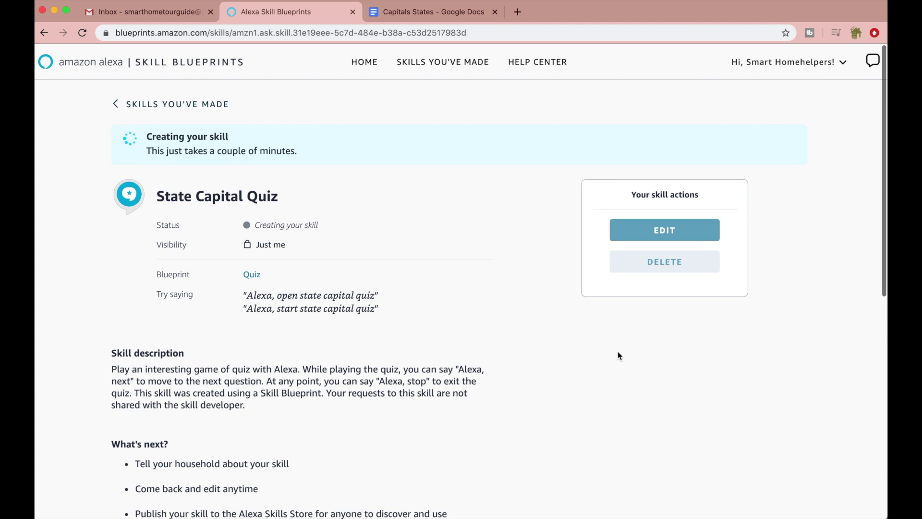